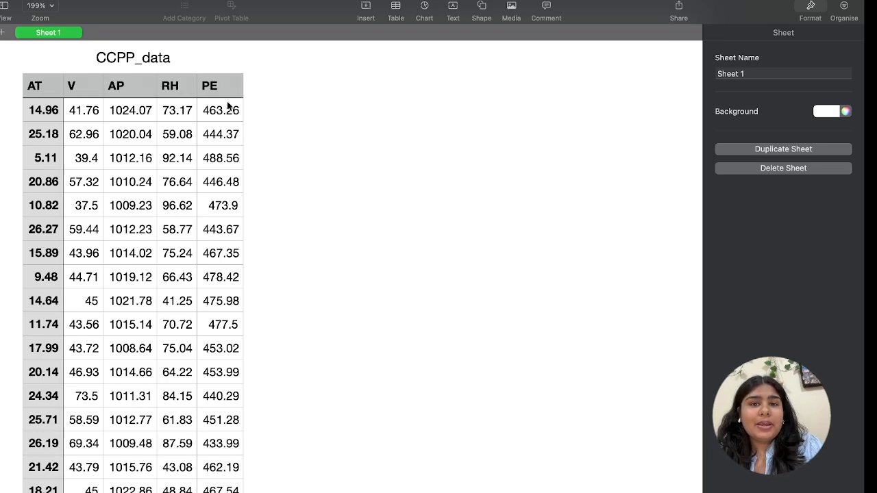
- Switch from the CCPP_data spreadsheet to Chrome and open cloud.google.com
key("ctrl+Right")
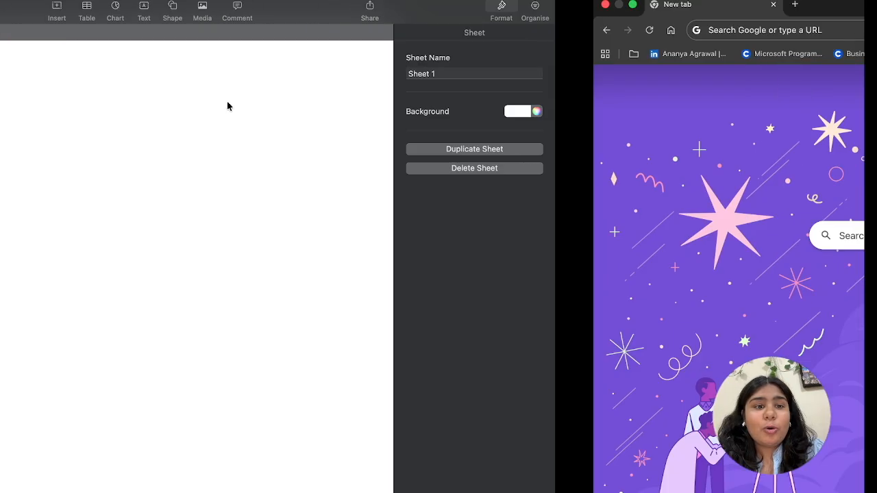
left_click(220, 30)
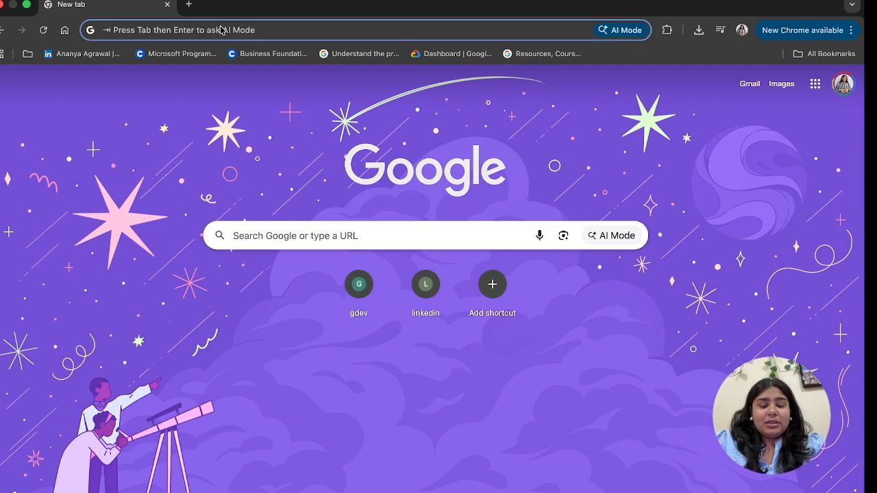
type("cl")
key("BackSpace")
key("BackSpace")
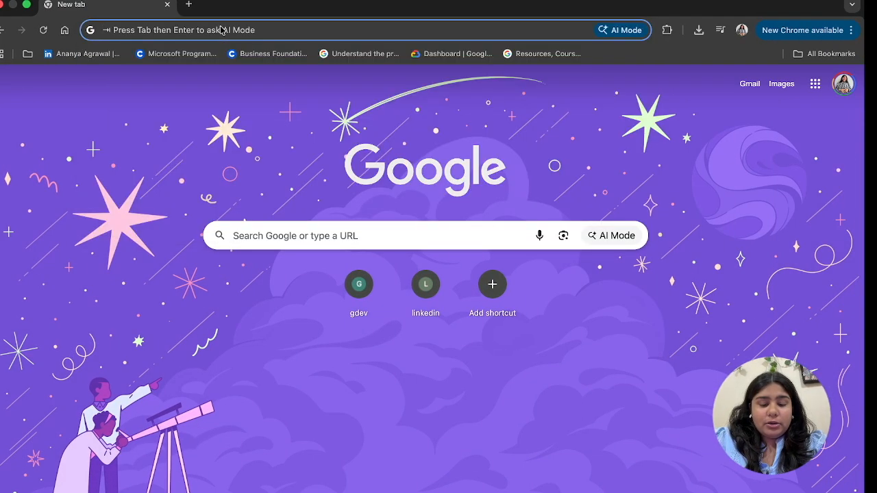
type("cloud.google.com")
key("Return")
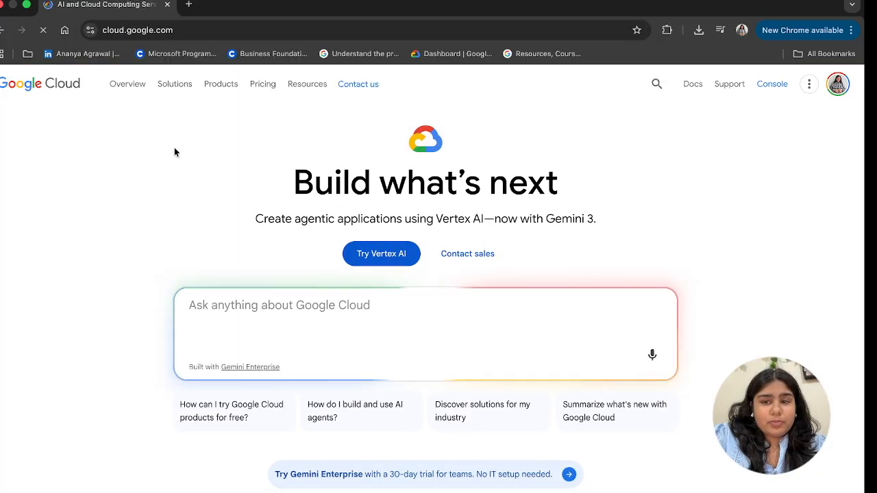
- Search the Google Cloud site for "vertex", open the Vertex AI Platform result and its console dashboard, and check the signed-in account
left_click(655, 83)
type("vertex")
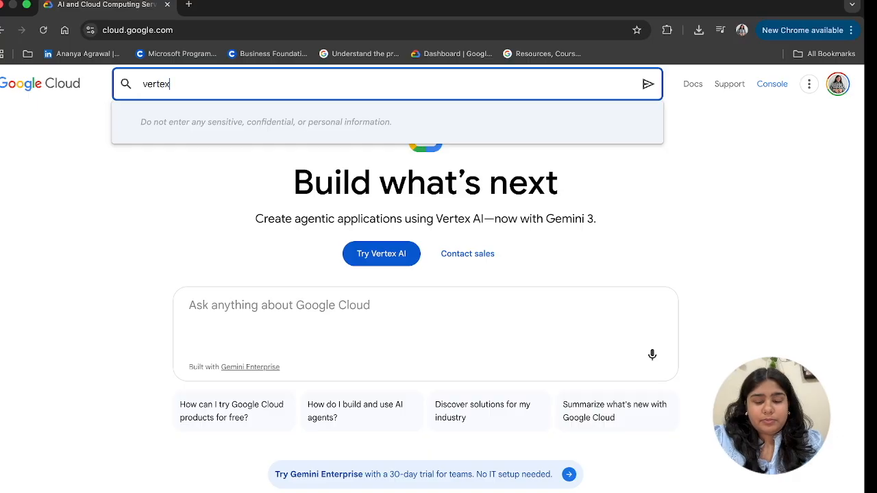
key("Return")
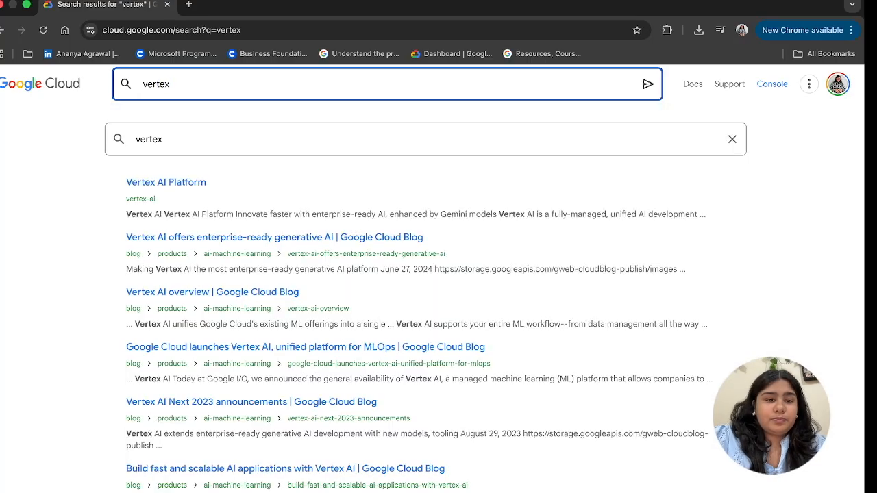
left_click(183, 183)
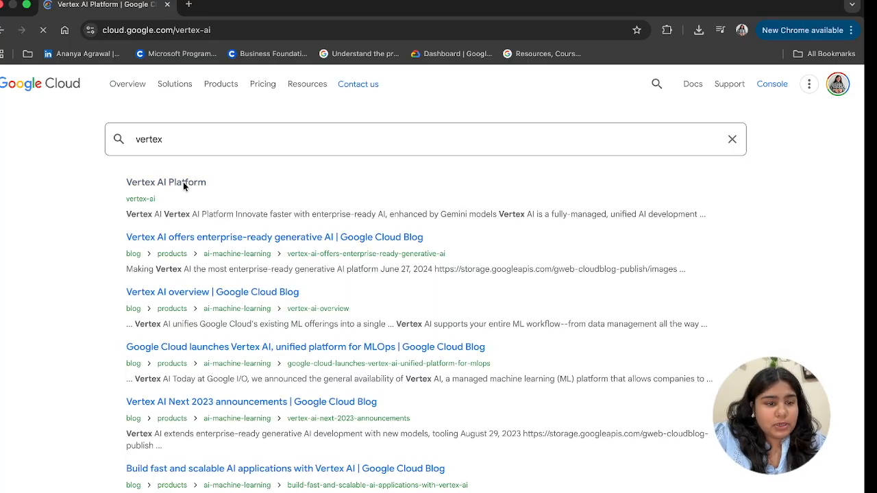
left_click(205, 327)
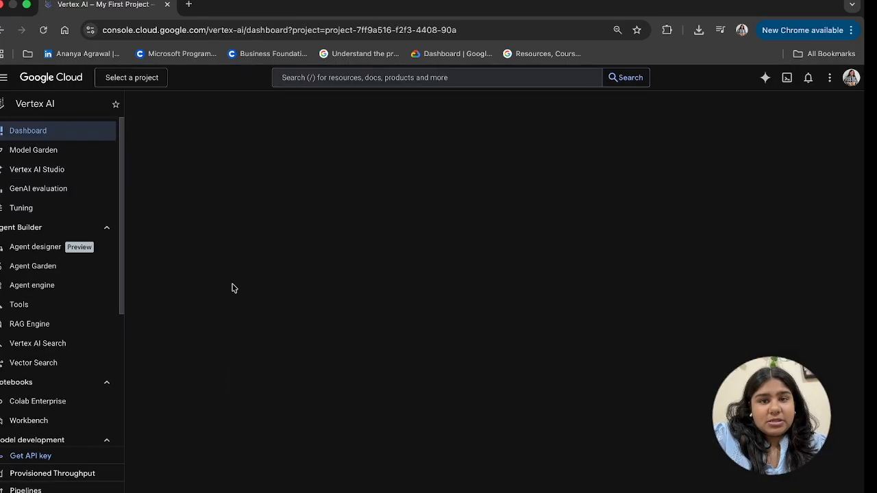
left_click(851, 77)
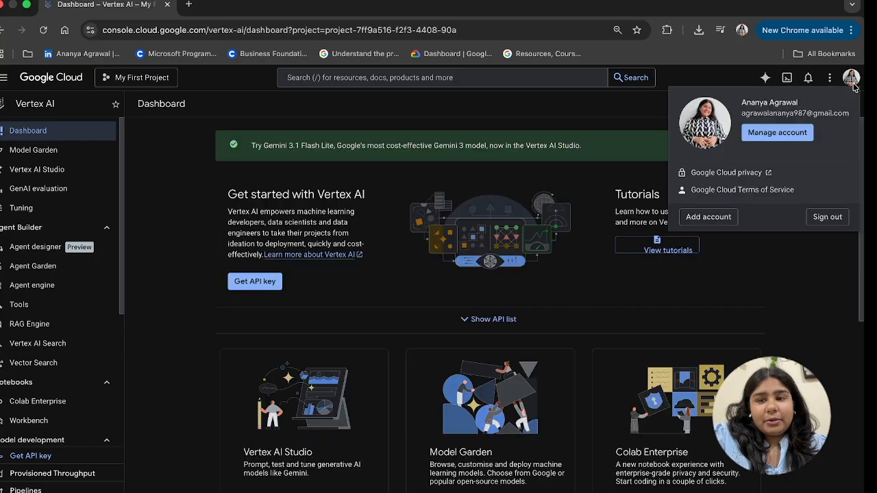
left_click(200, 164)
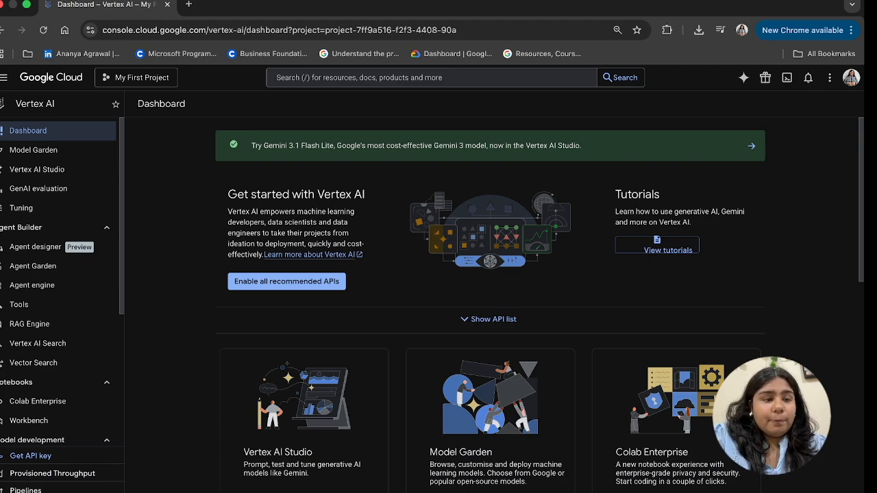
- Open the Datasets page under Vertex AI model development
scroll(50, 258, "down", 1)
scroll(49, 258, "down", 5)
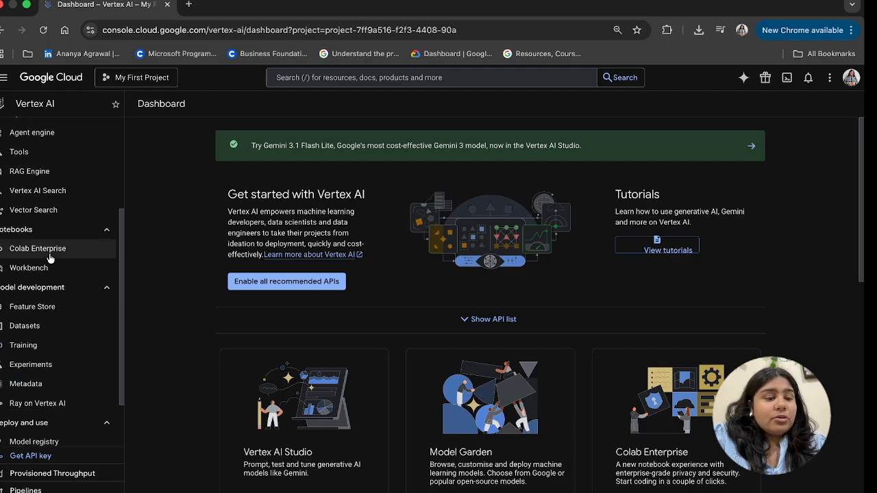
left_click(22, 267)
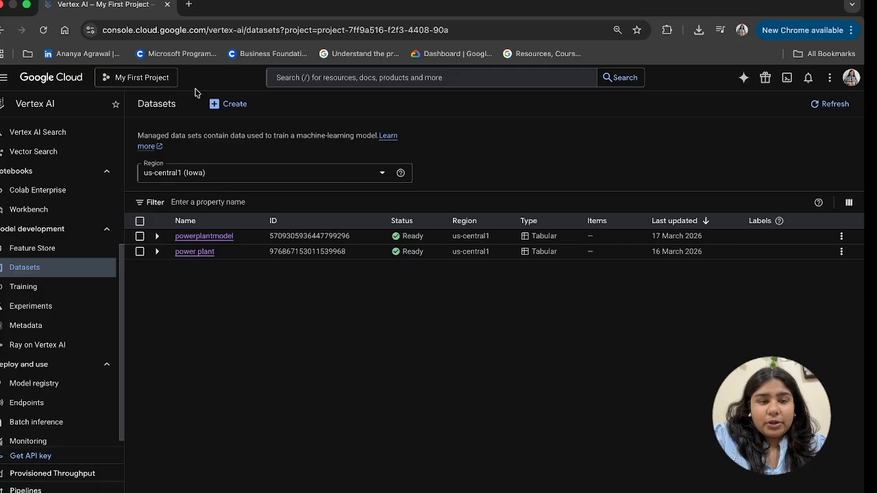
- Create a tabular data set named powerplantmodelprediction for regression or classification in the us-central1 (Iowa) region
left_click(214, 103)
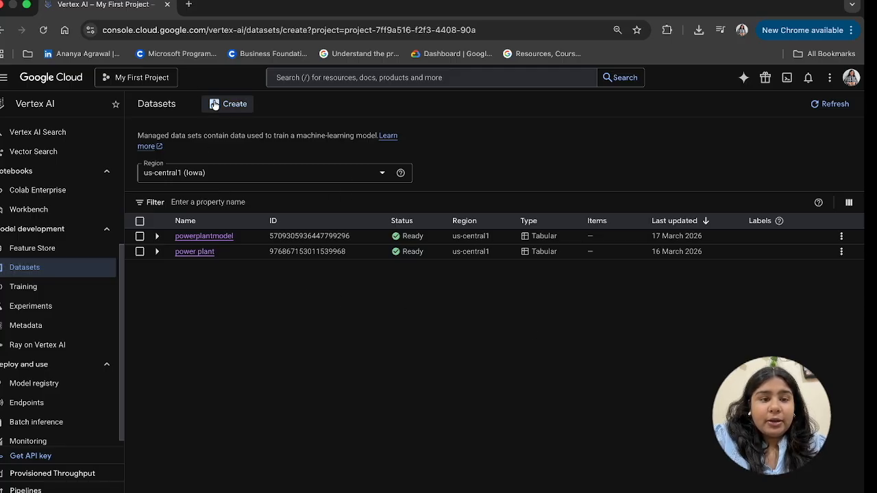
double_click(226, 142)
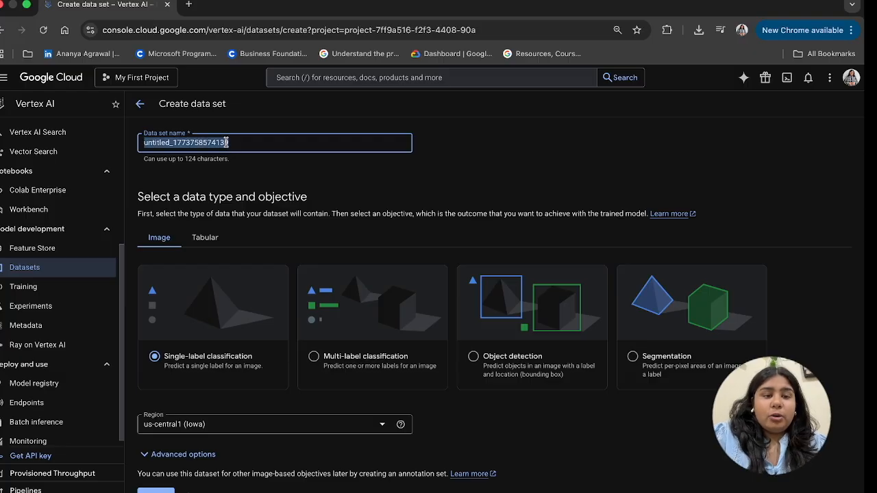
type("powe")
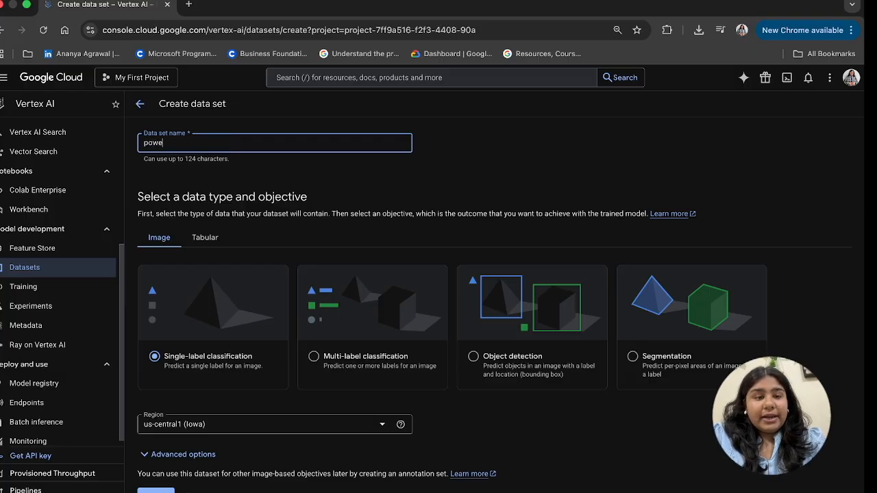
type("rplan")
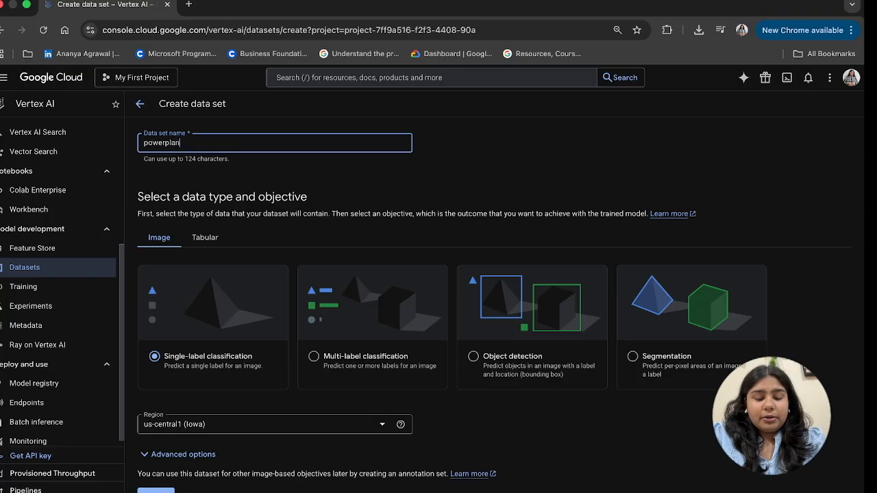
type("tmodelprediction")
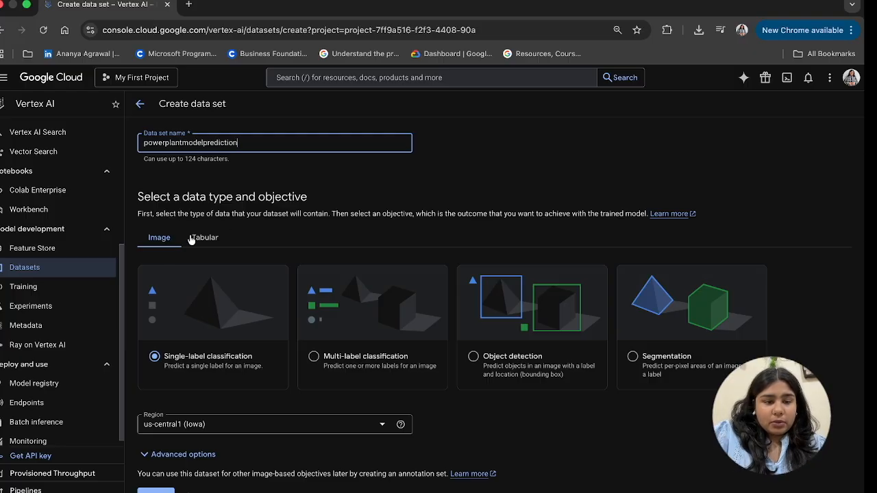
left_click(208, 240)
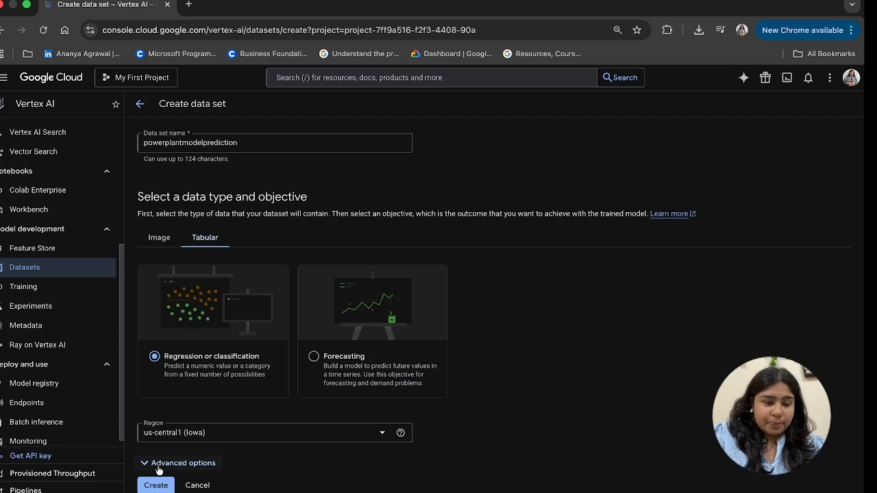
left_click(148, 485)
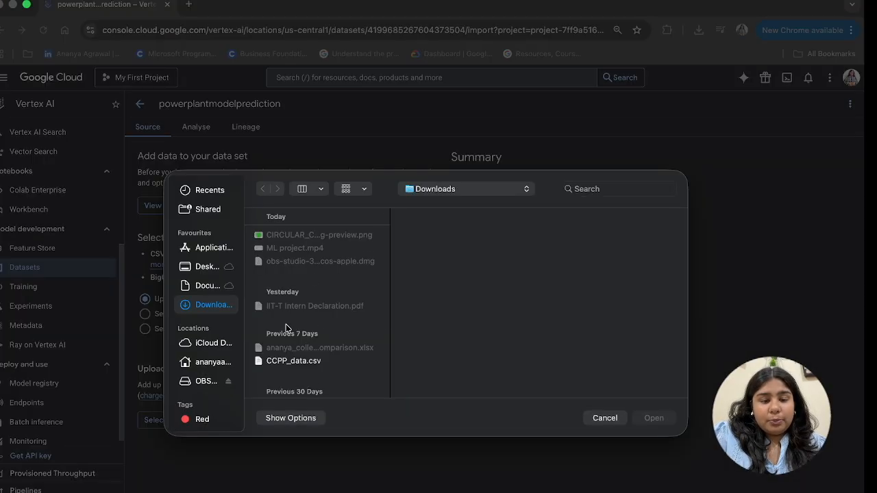
- Import CCPP_data.csv from the Downloads folder into the data set, using the config folder as its Cloud Storage path
scroll(301, 302, "down", 2)
left_click(295, 317)
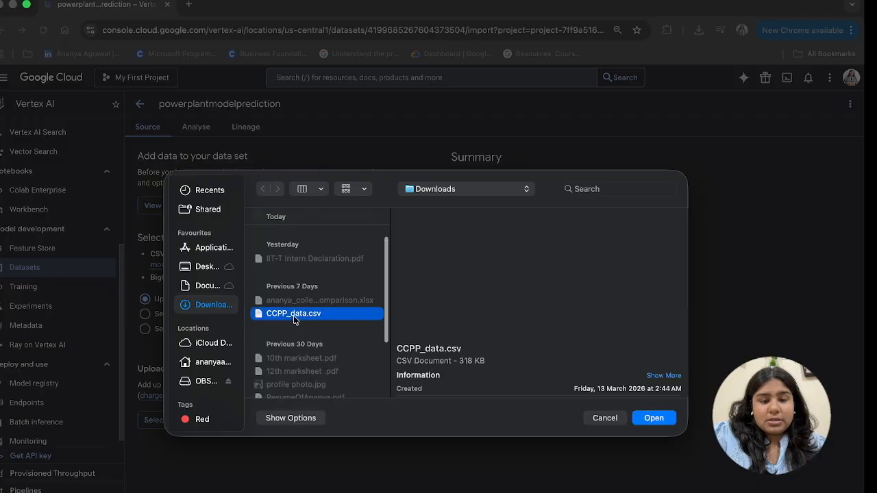
left_click(644, 417)
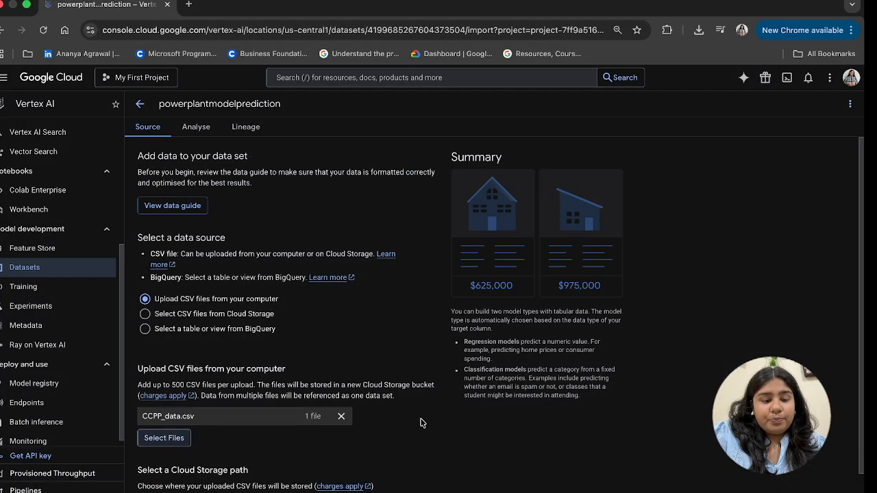
scroll(421, 423, "down", 2)
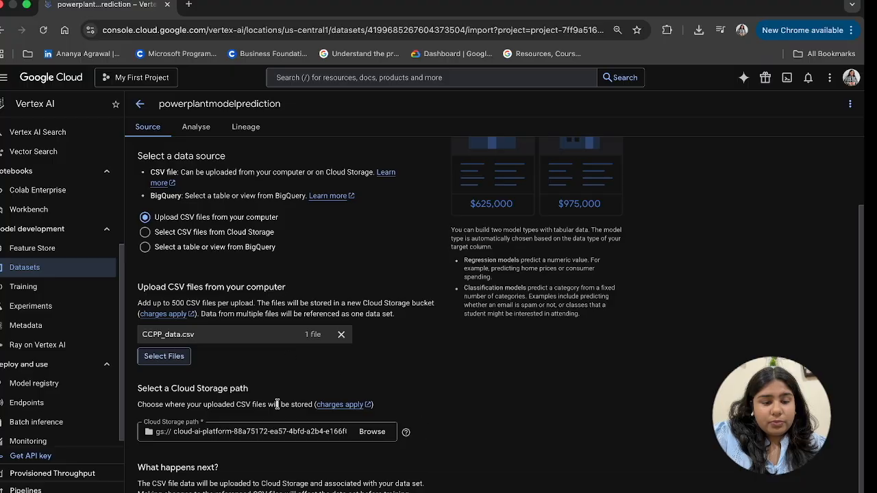
left_click(372, 431)
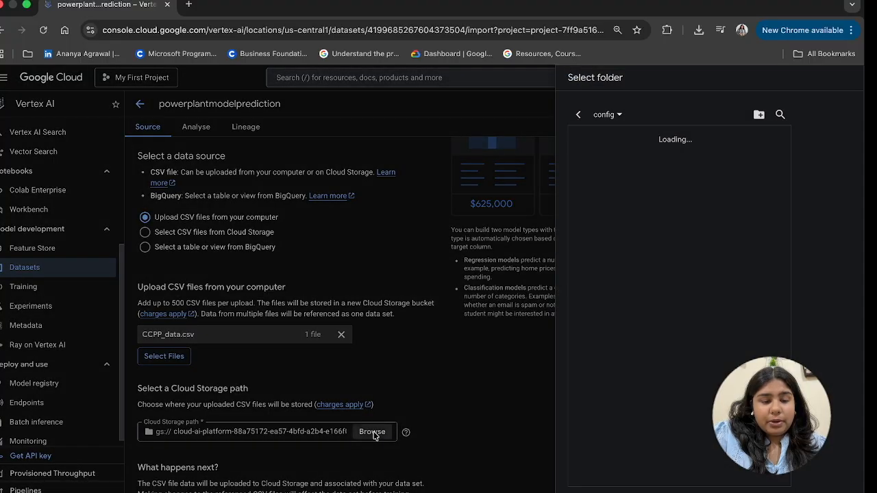
left_click(548, 490)
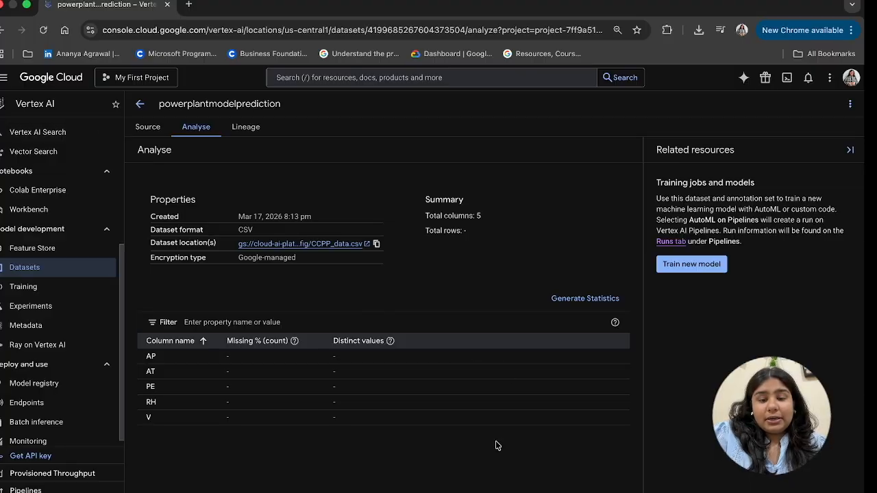
- Revisit the new data set, then examine the powerplantmodel data set's row and column totals and the distinct values per column
left_click(140, 105)
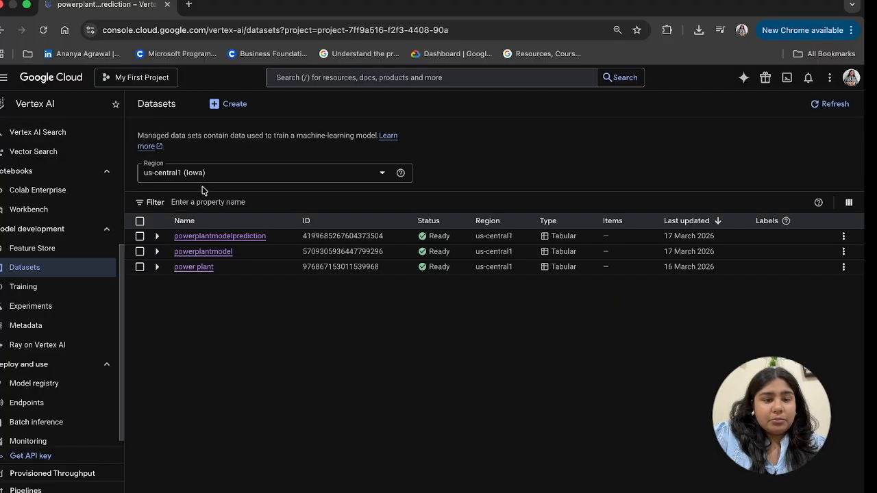
left_click(210, 236)
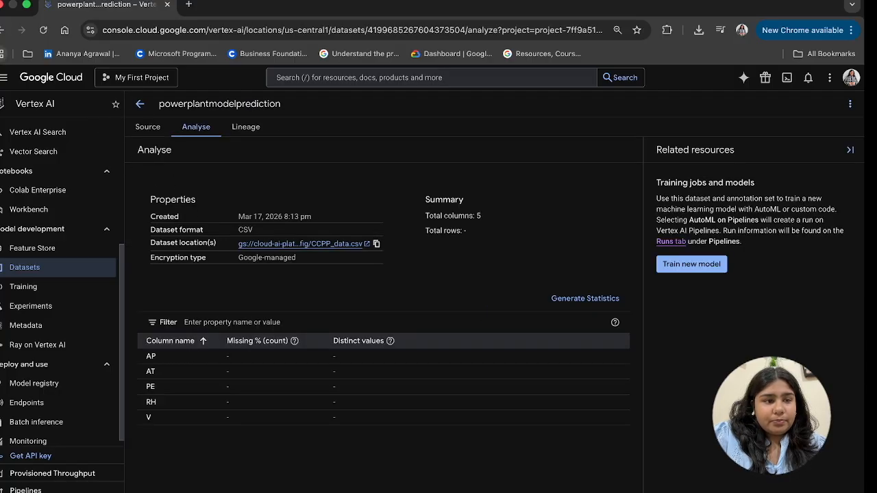
left_click(2, 30)
left_click(191, 261)
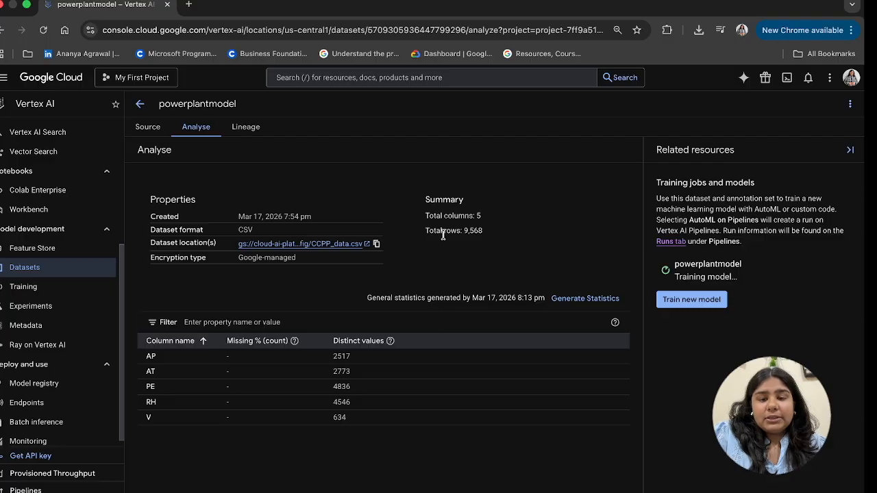
left_click_drag(463, 231, 484, 235)
left_click(487, 235)
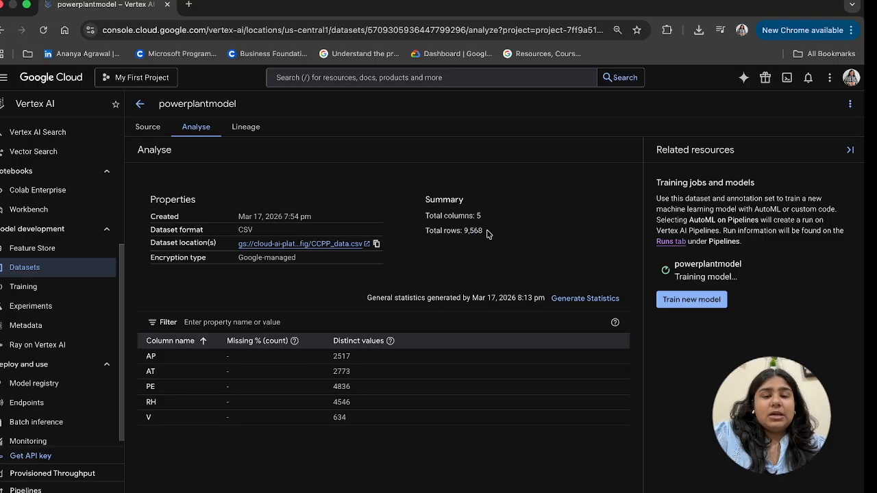
left_click_drag(474, 216, 484, 217)
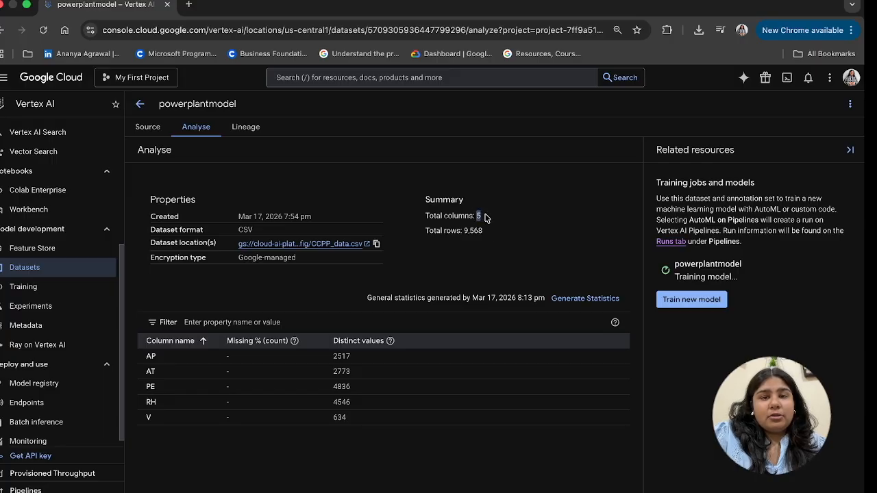
left_click(484, 217)
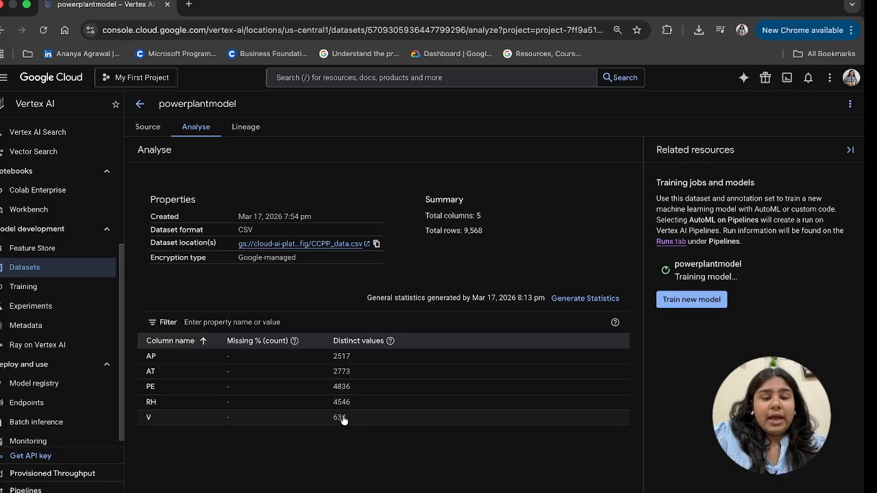
- Start training a new model on the powerplantmodelprediction data set with the objective set to Regression
left_click(73, 296)
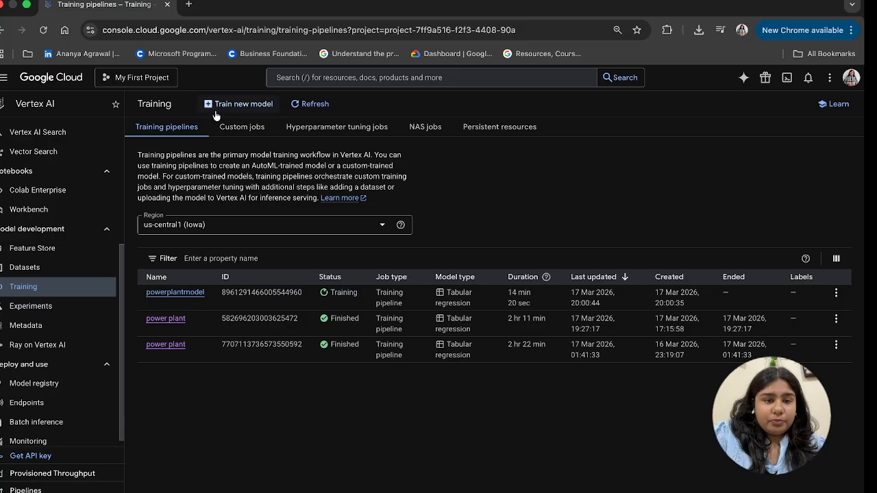
left_click(239, 104)
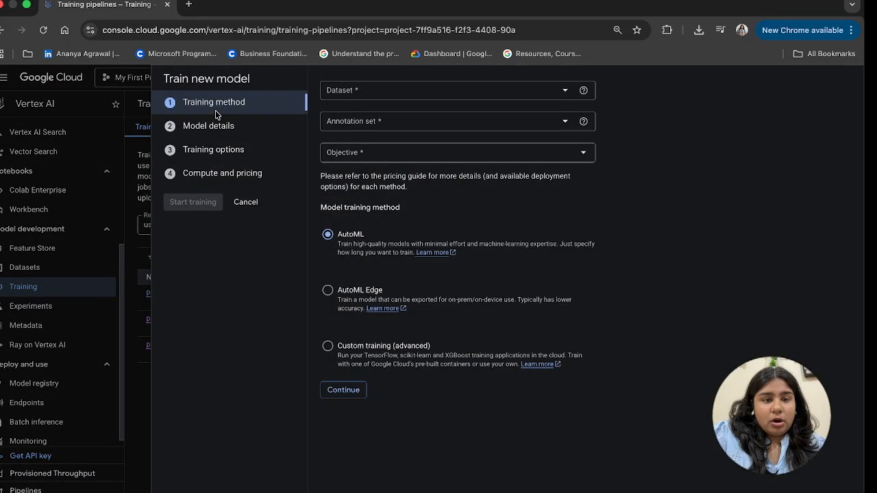
left_click(352, 97)
left_click(355, 142)
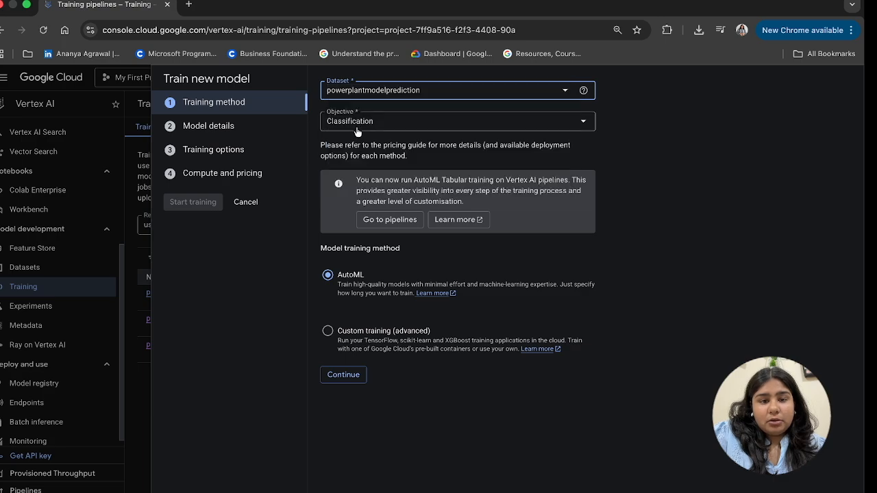
left_click(360, 127)
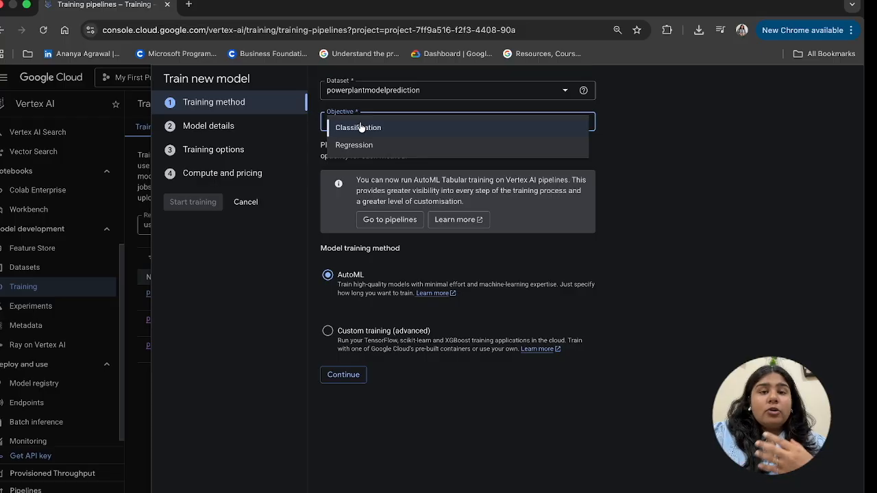
left_click(360, 145)
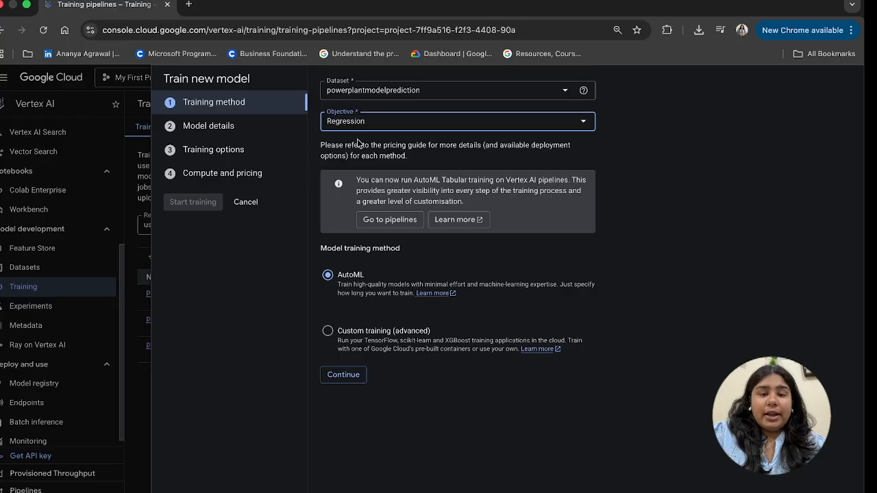
- Keep AutoML as the training method and set PE as the target column in the model details
left_click(343, 375)
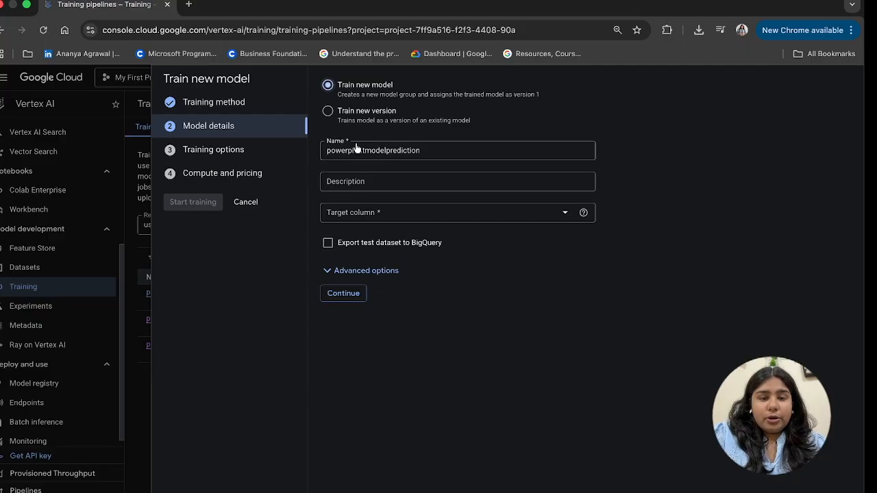
left_click(378, 213)
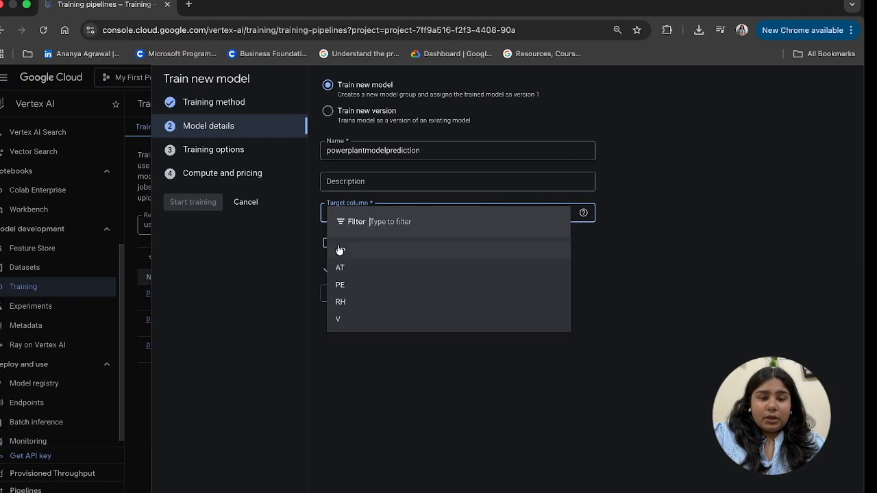
left_click(342, 285)
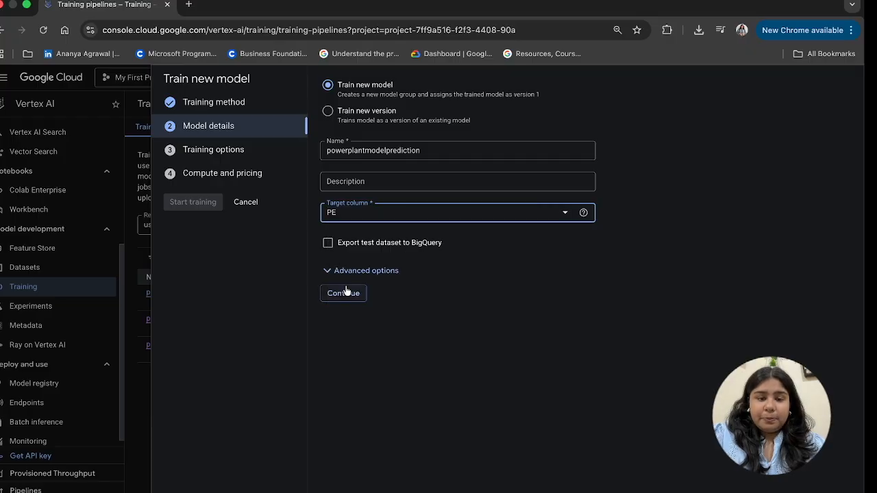
left_click(336, 292)
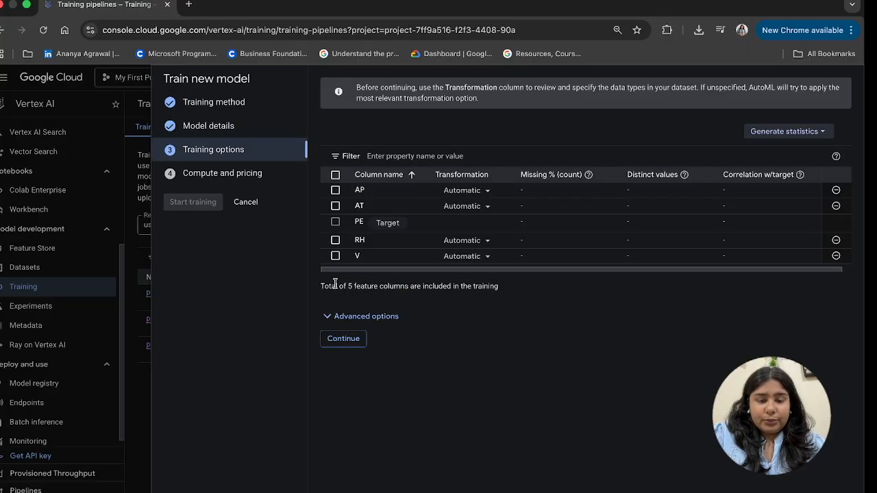
- Select the AP, AT, V and RH feature columns in the training options and proceed to compute and pricing
left_click(335, 189)
left_click(334, 205)
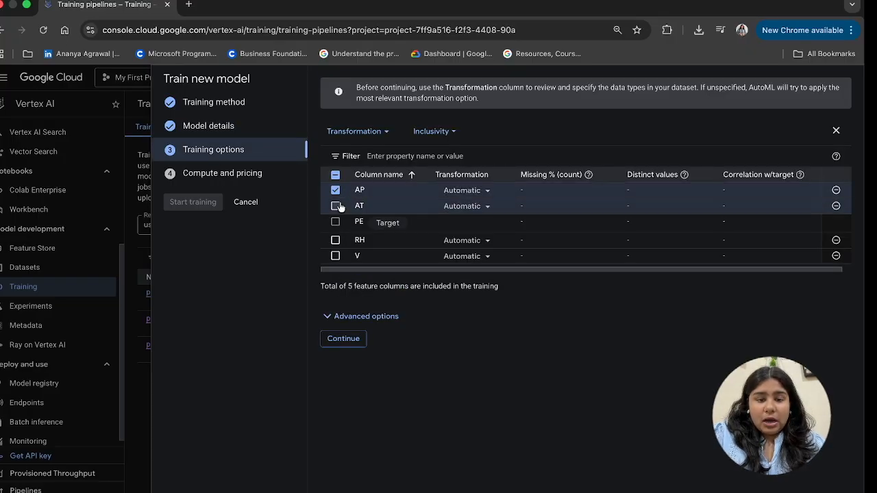
left_click(336, 256)
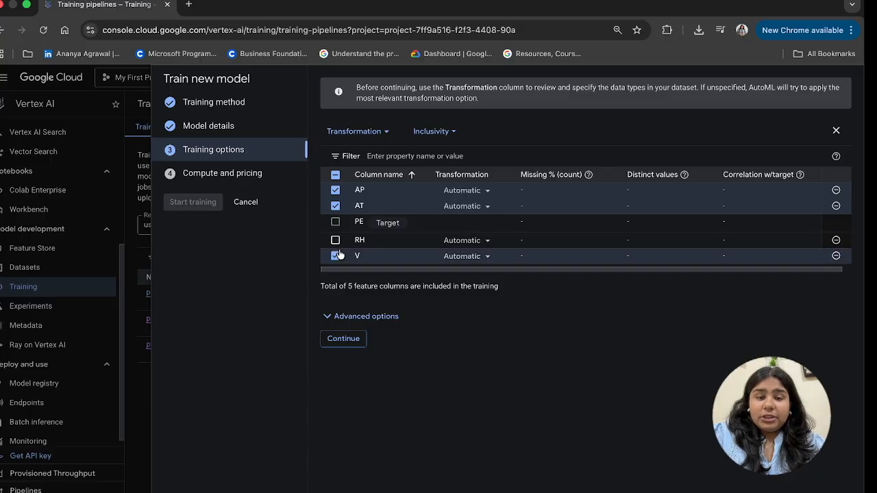
left_click(336, 241)
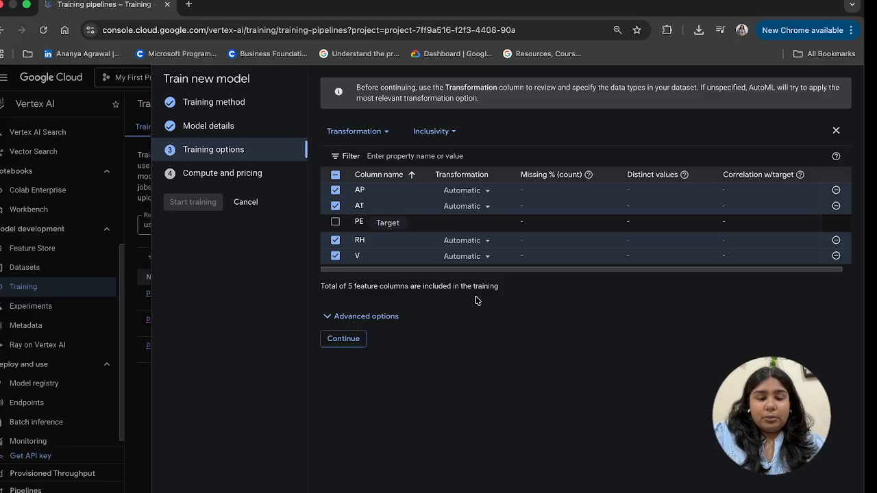
left_click(349, 338)
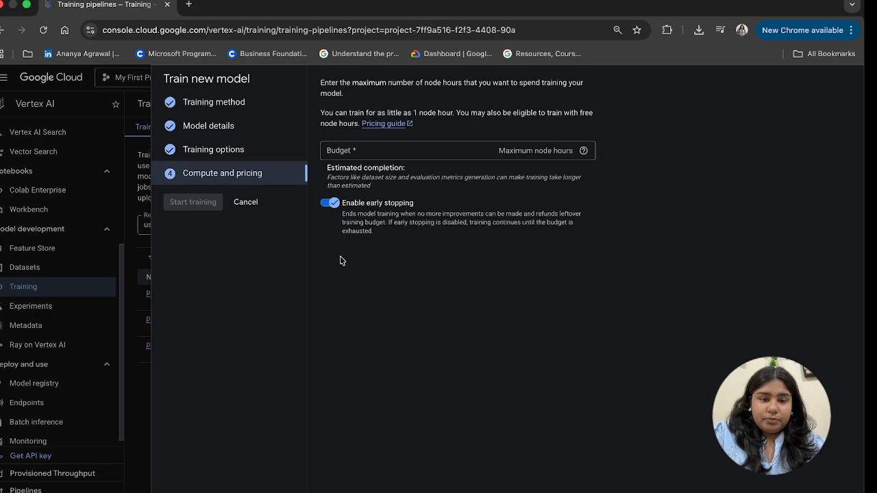
- Set the training budget to a maximum of 1 node hour and start training the model
left_click(374, 153)
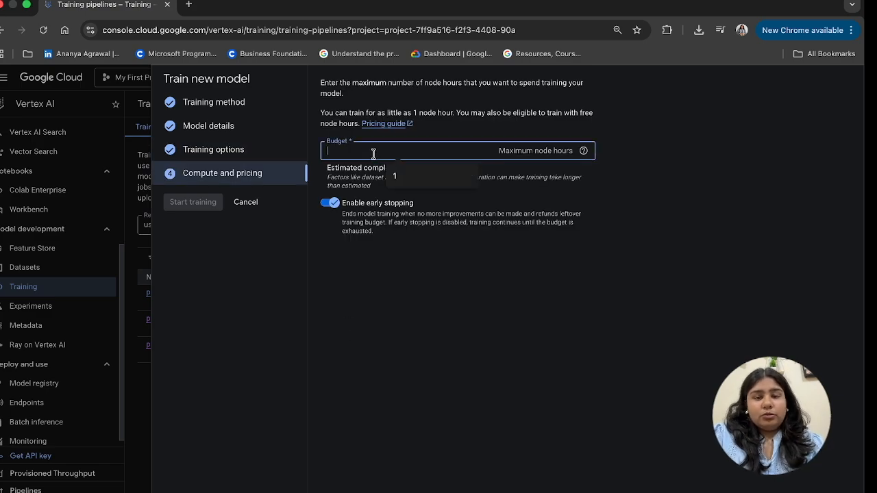
left_click(395, 176)
left_click(209, 203)
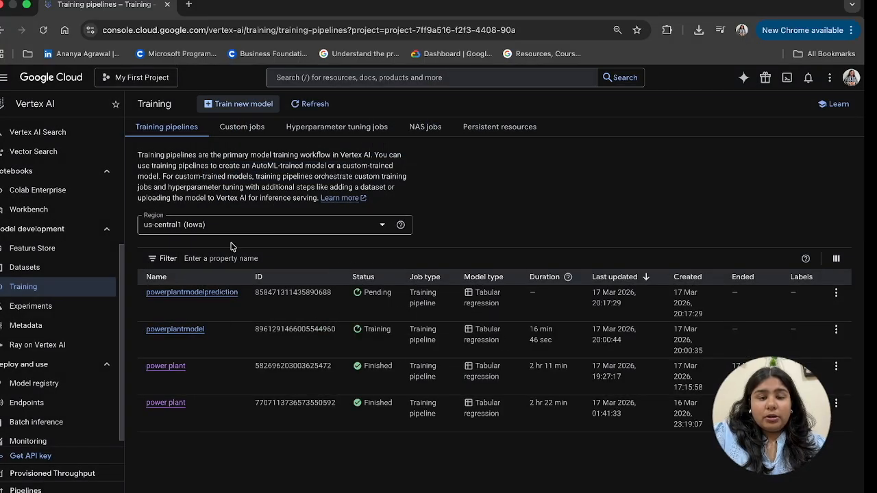
- Reload the training pipelines list and check the duration of the more recent finished power plant run
left_click(43, 29)
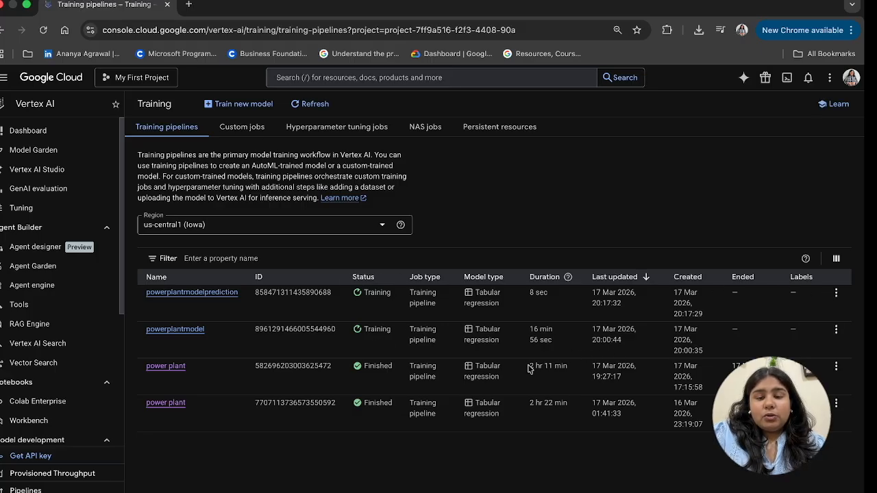
left_click_drag(529, 367, 567, 366)
left_click(575, 370)
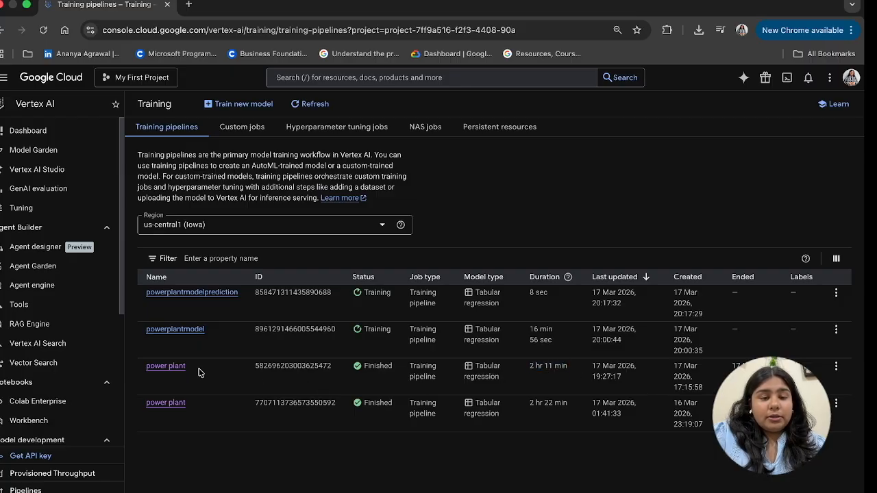
- Open the more recent finished power plant model and view the details of its pointwise evaluation
left_click(166, 366)
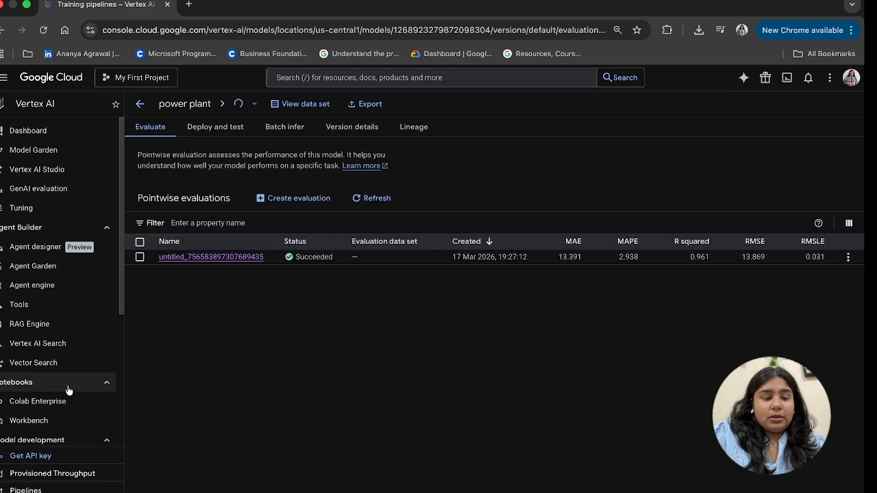
scroll(68, 390, "down", 5)
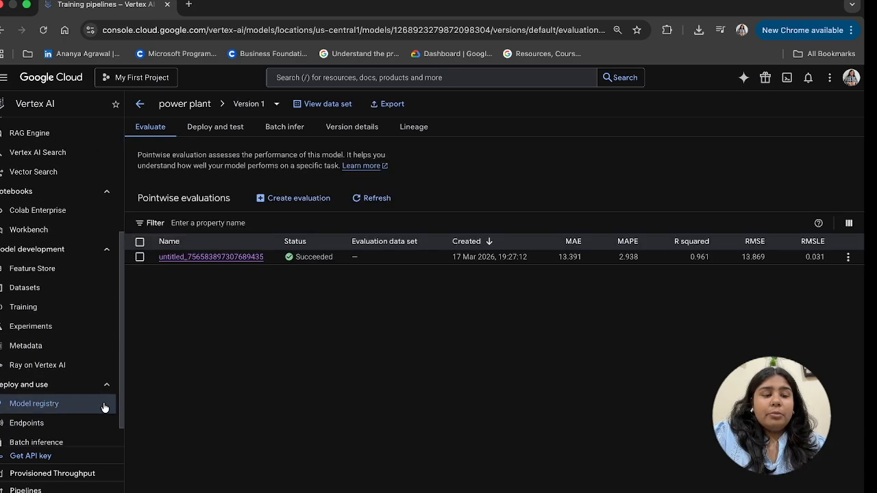
left_click(208, 258)
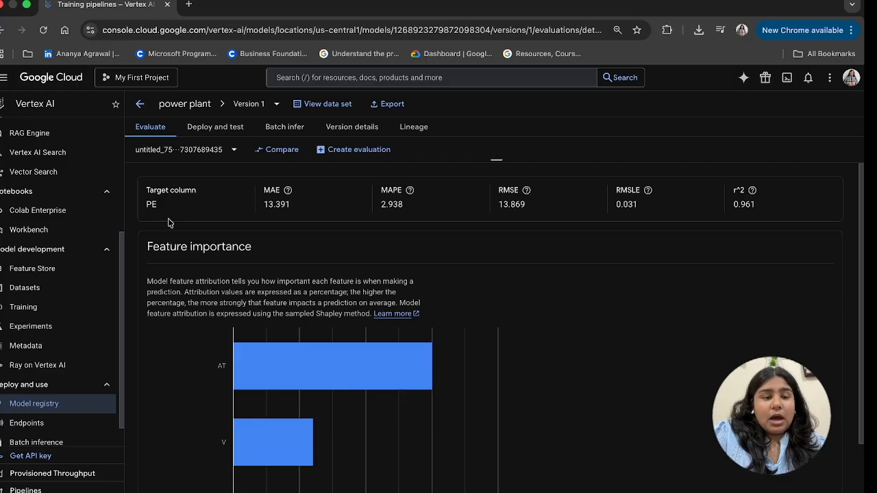
- Examine the evaluation's target column, error metrics and r^2, and the feature importance chart including the AT bar
double_click(151, 204)
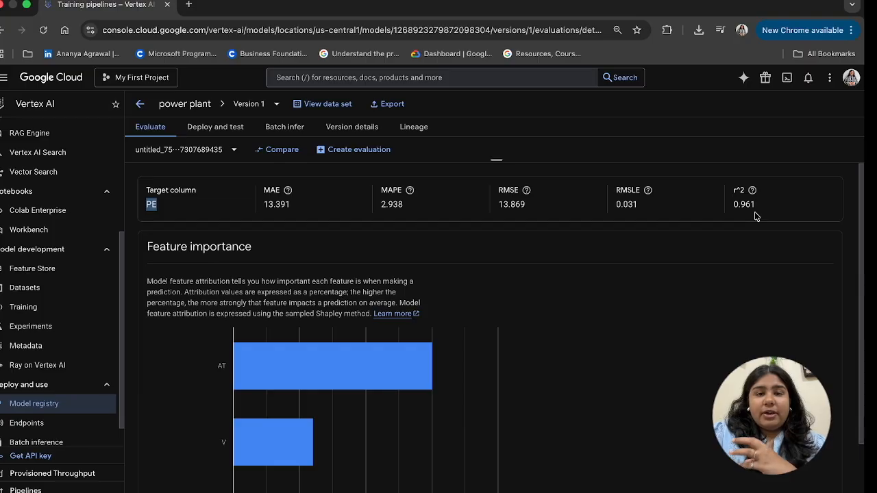
scroll(756, 216, "down", 2)
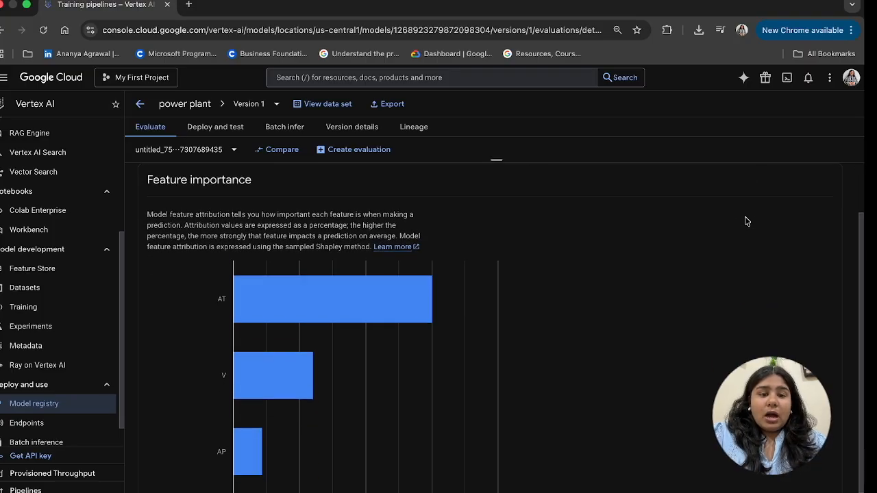
scroll(710, 241, "up", 2)
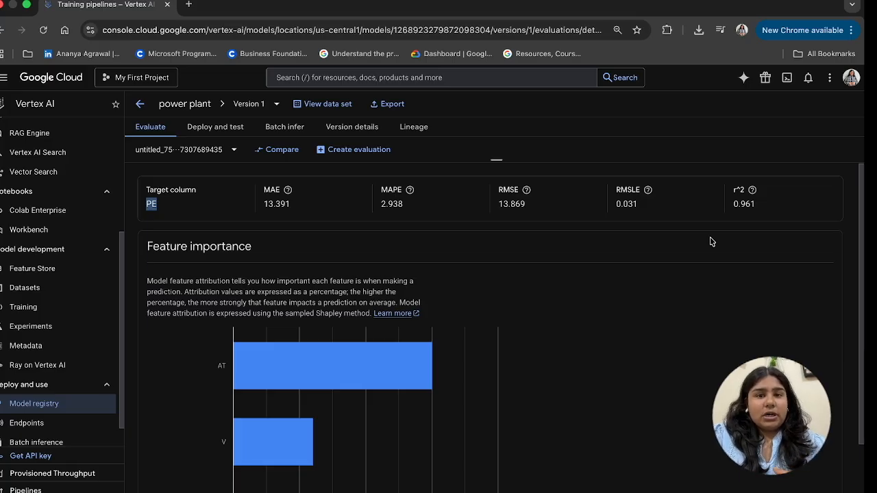
scroll(710, 241, "down", 2)
scroll(544, 274, "down", 1)
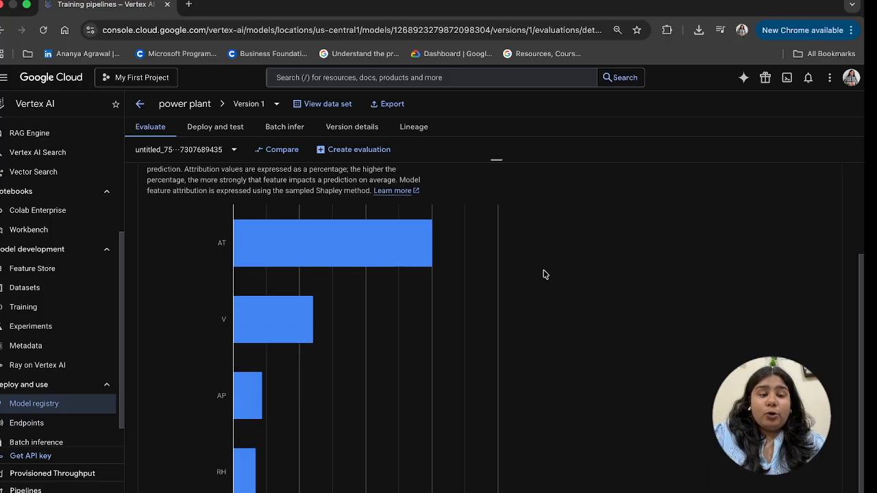
mouse_move(310, 266)
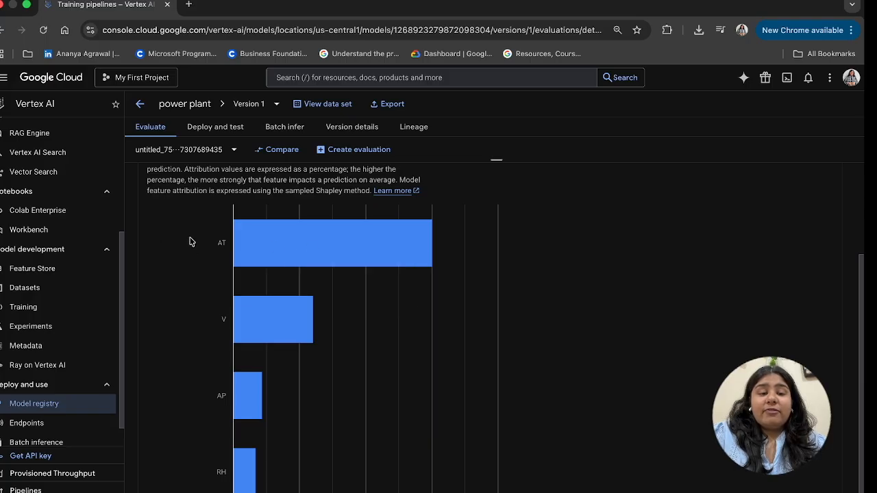
mouse_move(260, 252)
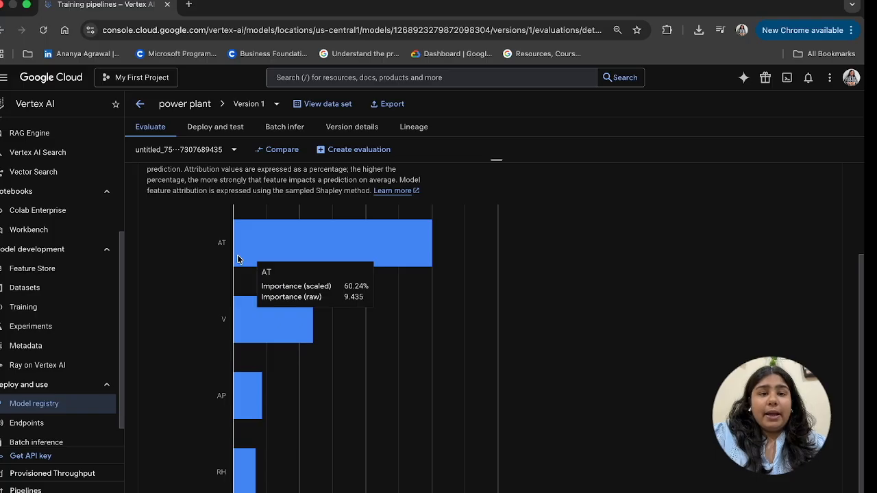
scroll(238, 258, "up", 2)
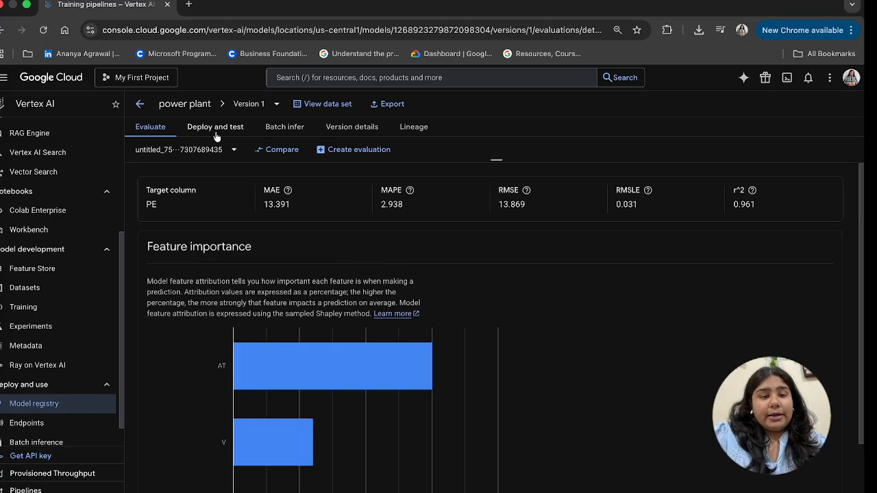
- Check which versions of the power plant model exist, then review the feature importance of the remaining columns
left_click(259, 104)
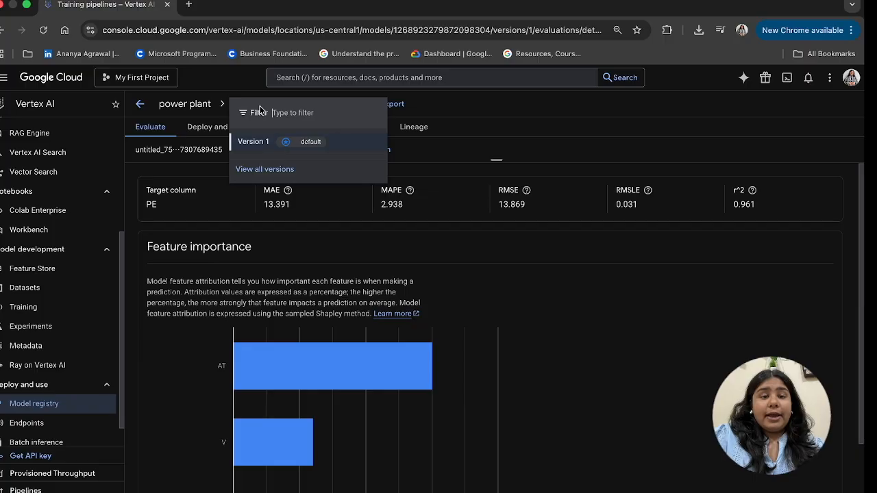
left_click(423, 245)
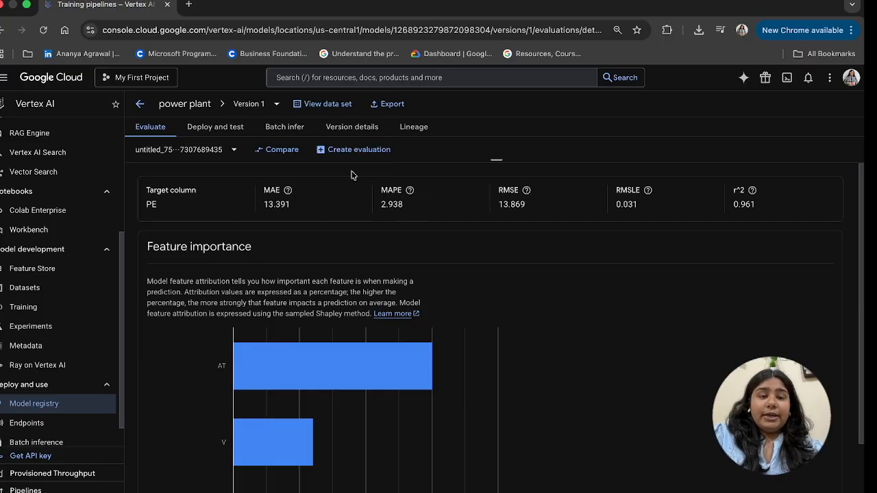
mouse_move(419, 354)
scroll(420, 353, "down", 2)
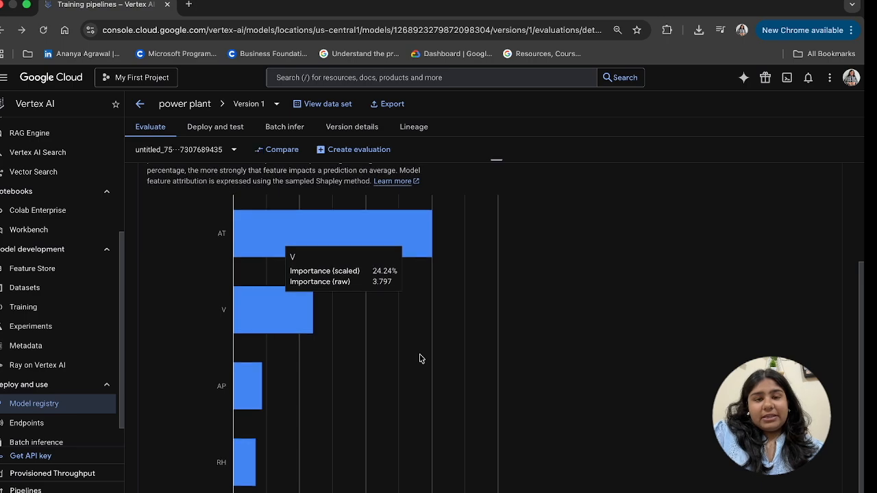